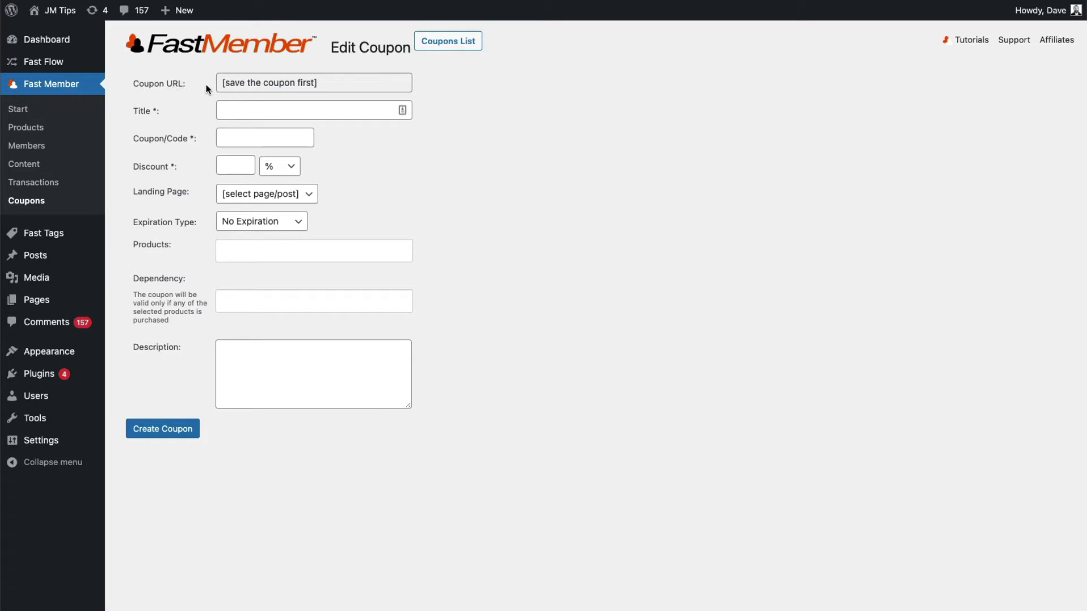
Step: Title the new coupon "Discount 50%", set its code to 50OFF and its discount to 50 %
left_click(255, 83)
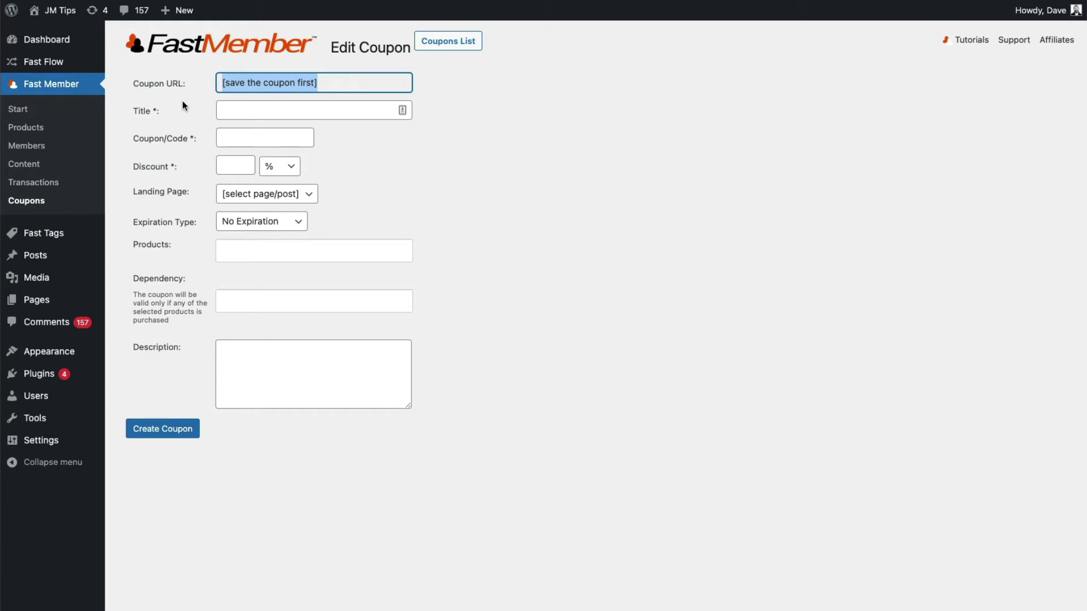
left_click(128, 110)
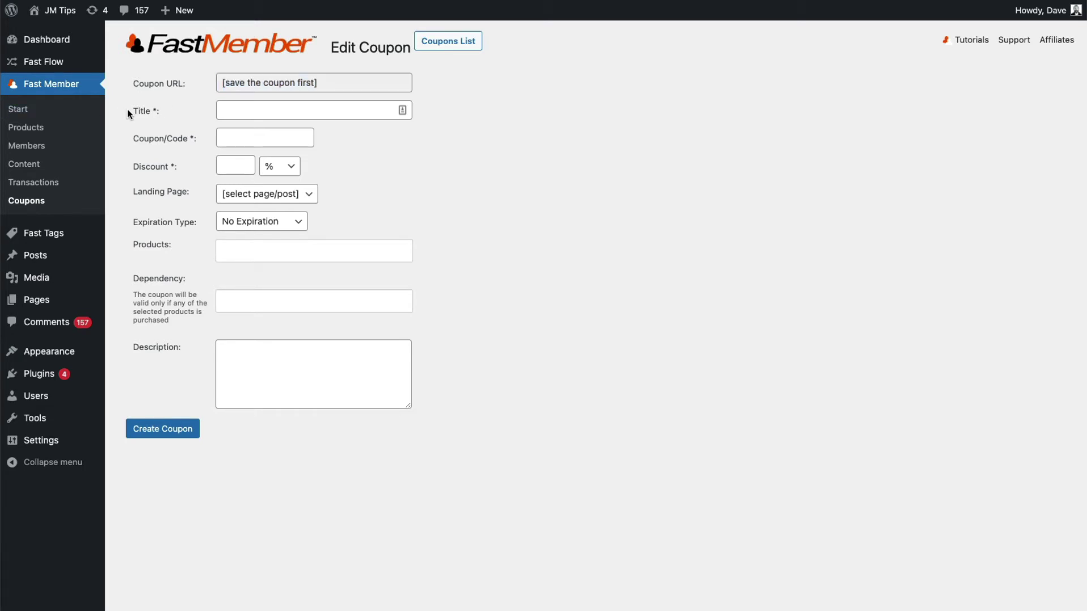
left_click(254, 112)
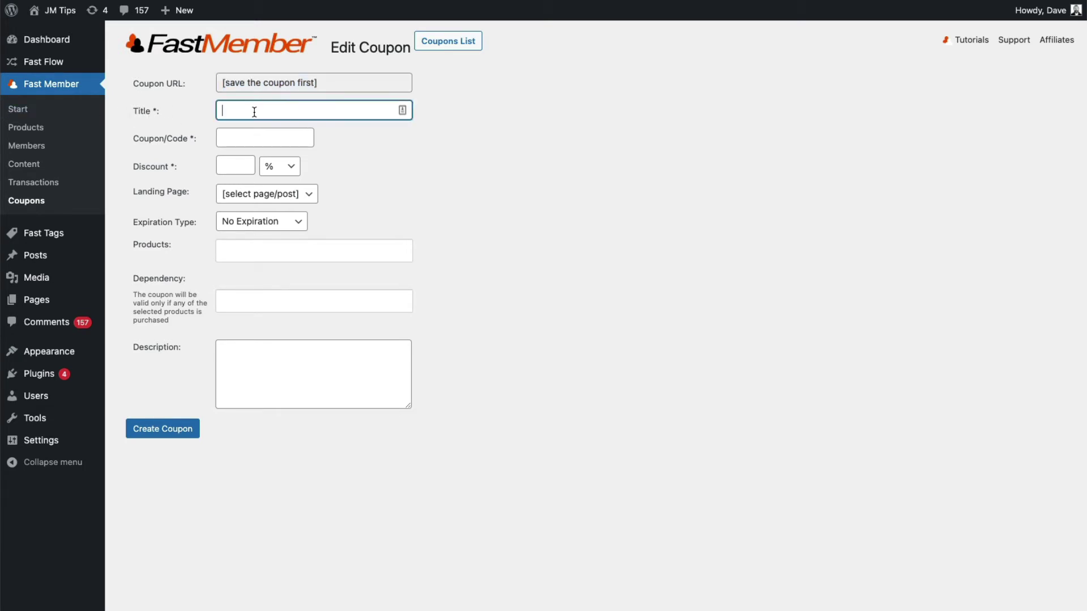
type("Discount 50%")
left_click(246, 137)
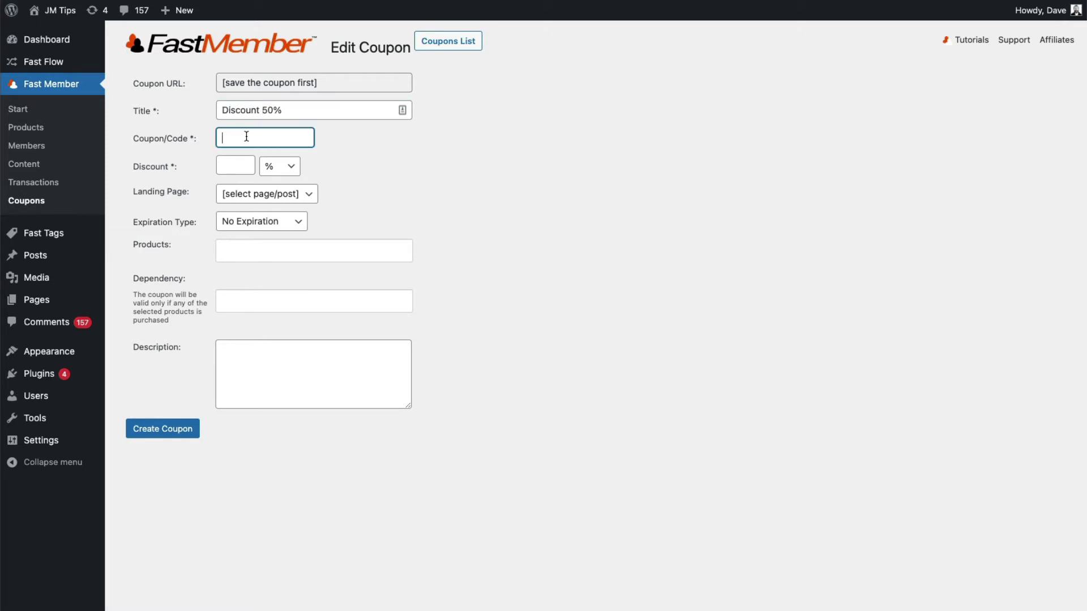
type("50OFF")
left_click(229, 166)
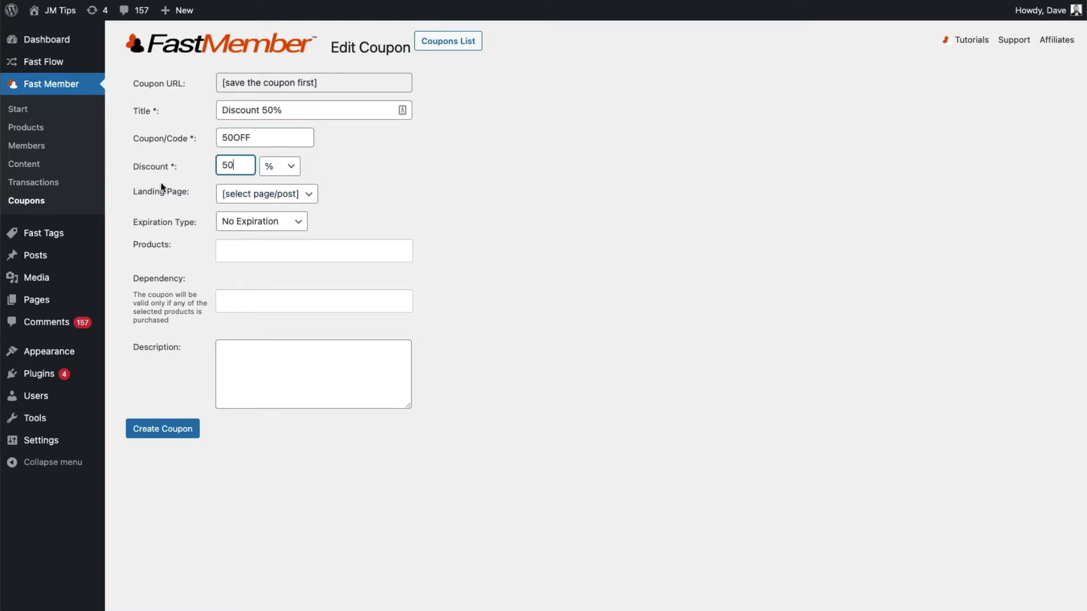
Step: Set the coupon's landing page to the second "Single" page in the list of pages and posts
left_click(289, 197)
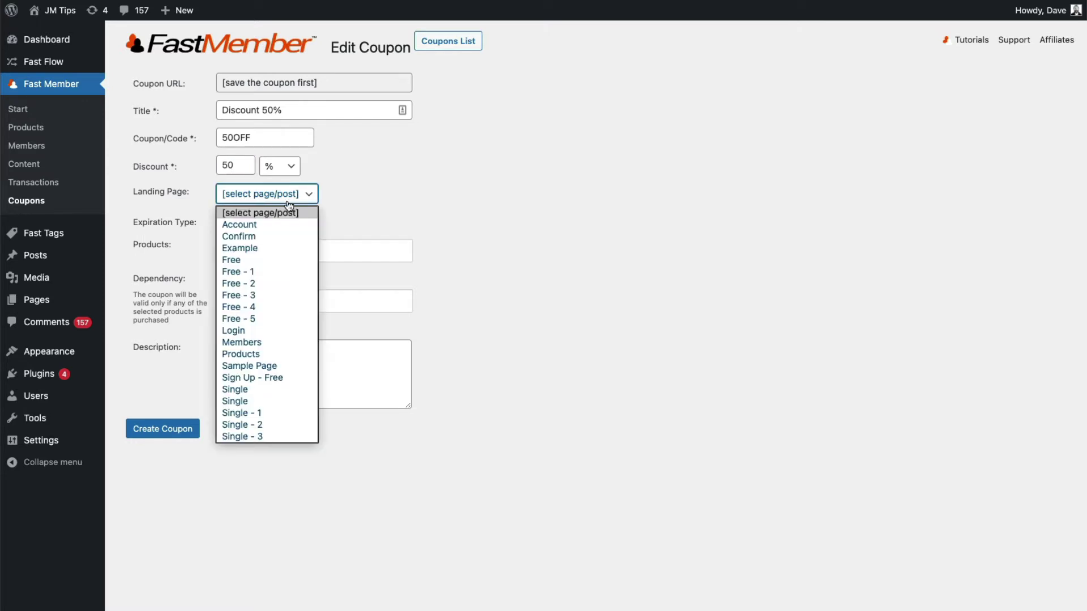
scroll(262, 308, "down", 2)
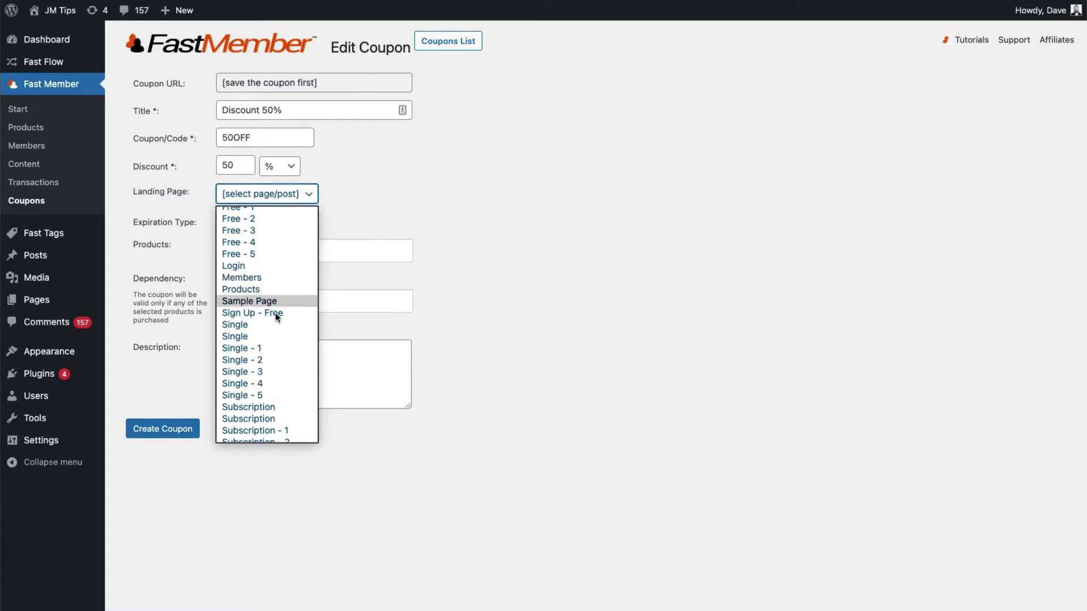
scroll(270, 334, "down", 2)
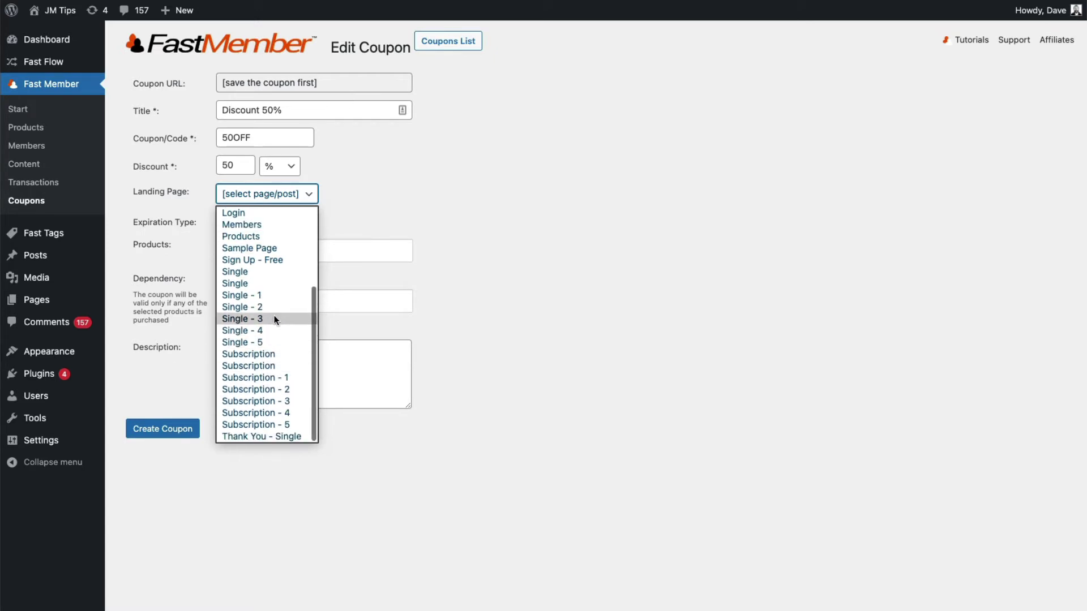
left_click(245, 283)
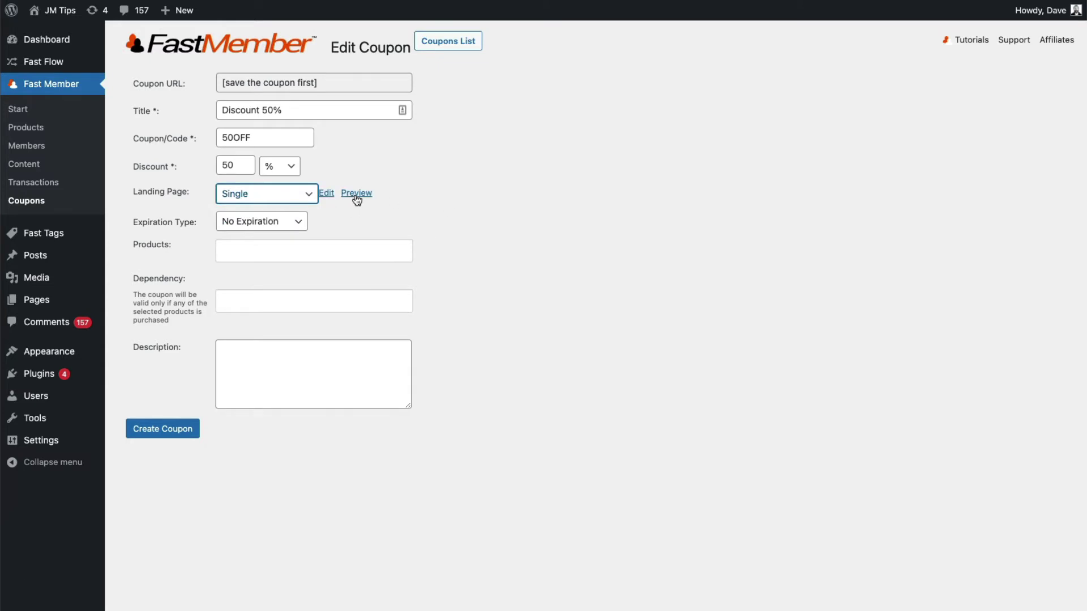
Step: Preview the Single landing page, examine its order form and order total, and close the preview
left_click(356, 194)
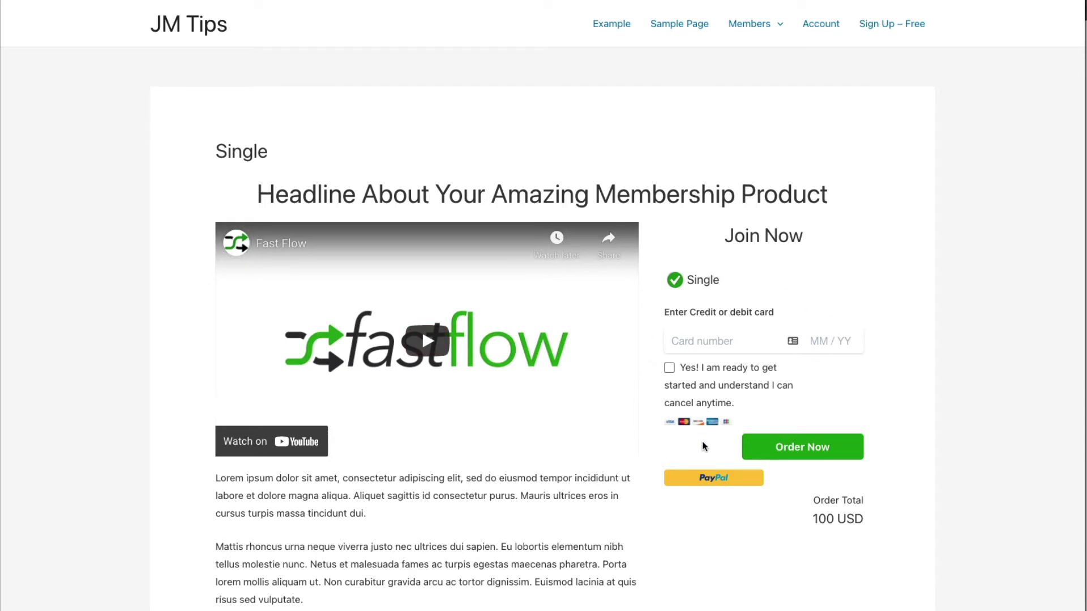
scroll(722, 325, "down", 2)
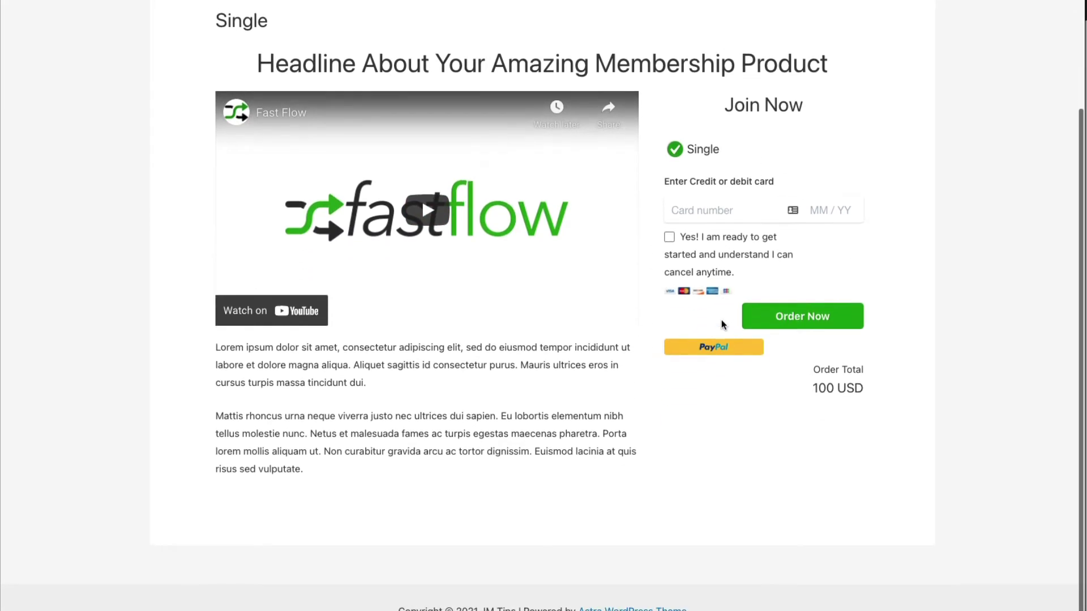
scroll(723, 325, "up", 1)
scroll(694, 322, "down", 1)
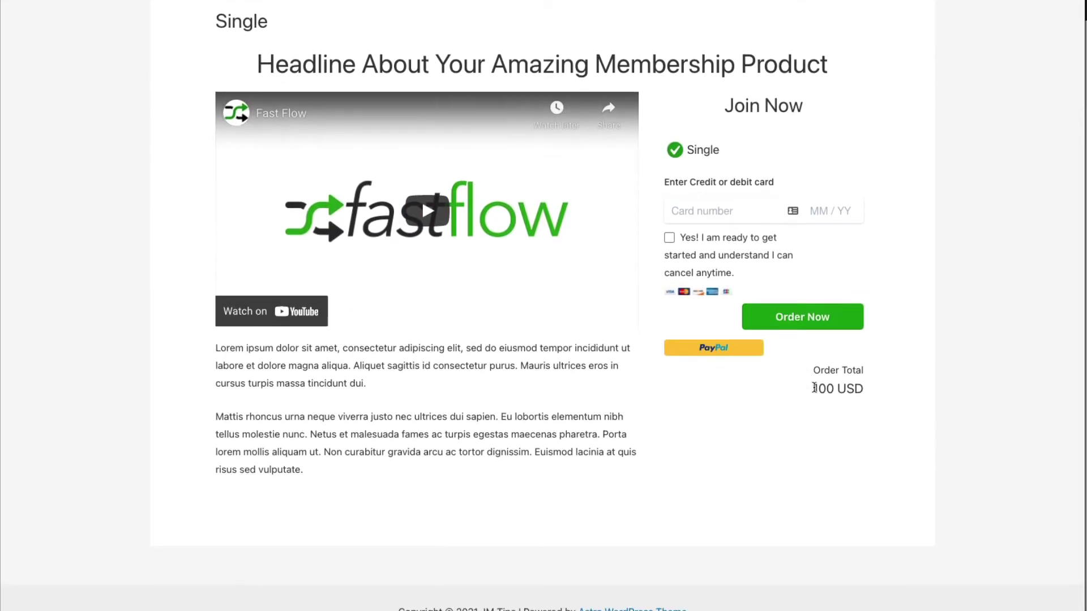
key("ctrl+w")
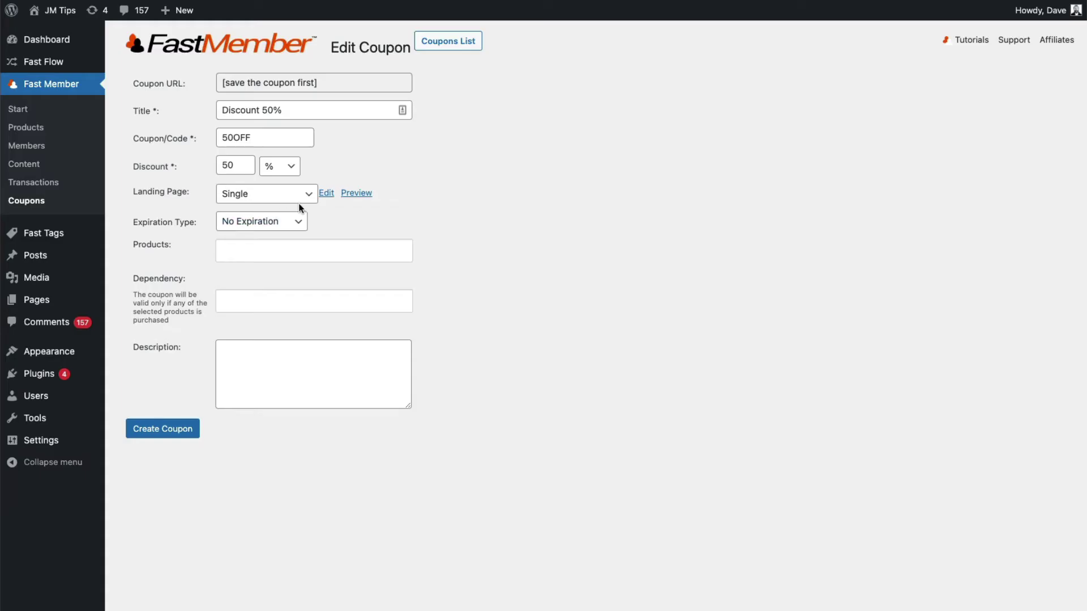
Step: Try the Number of sales and Expiration Date expiration types and return the coupon to No Expiration
left_click(270, 226)
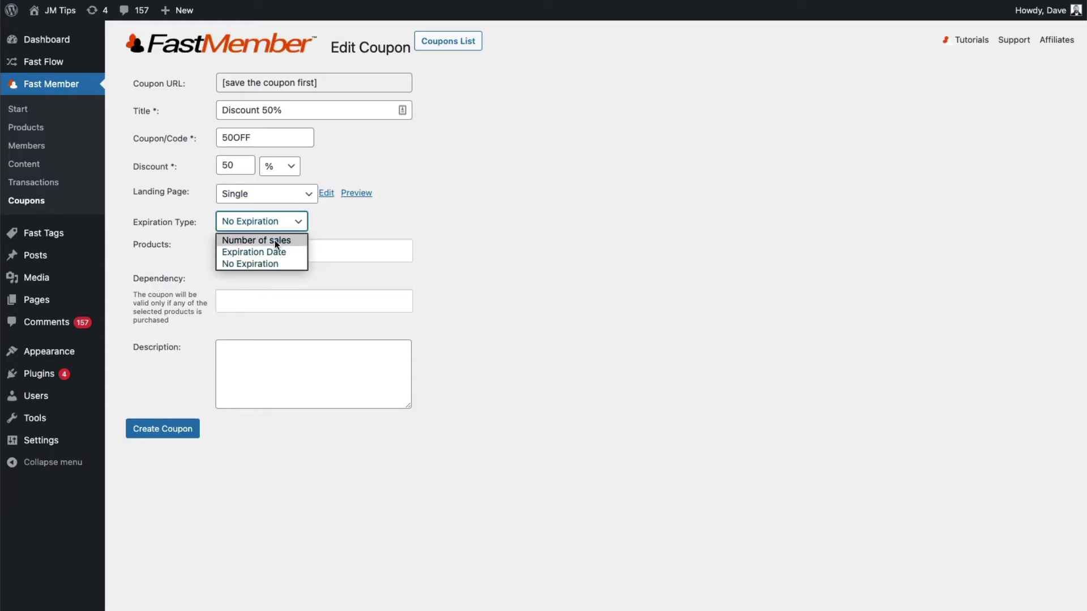
left_click(275, 241)
left_click(288, 226)
left_click(266, 252)
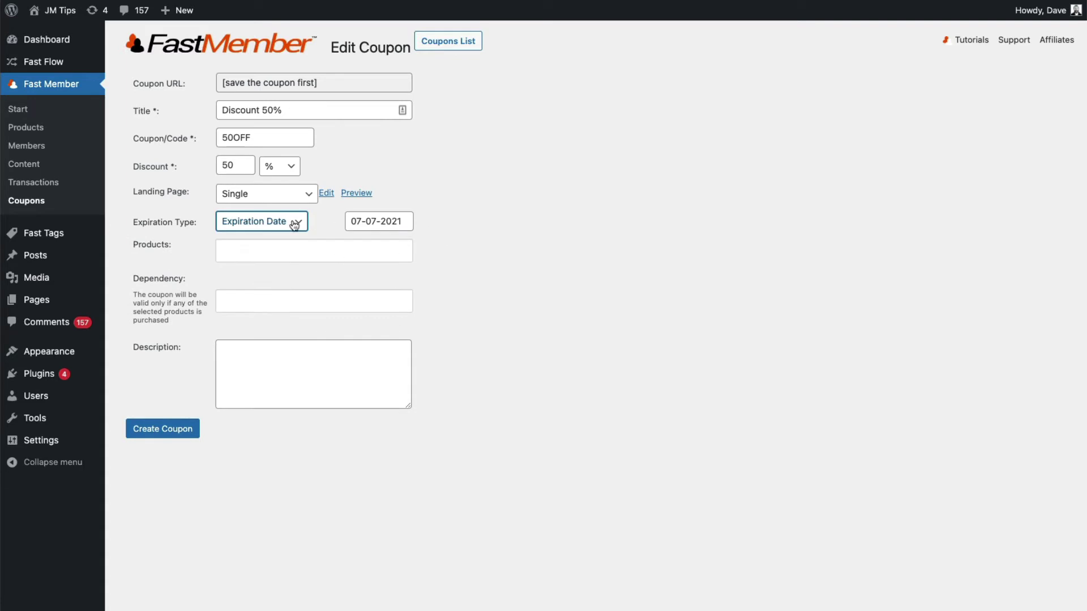
left_click(376, 221)
left_click(465, 206)
left_click(238, 219)
left_click(266, 261)
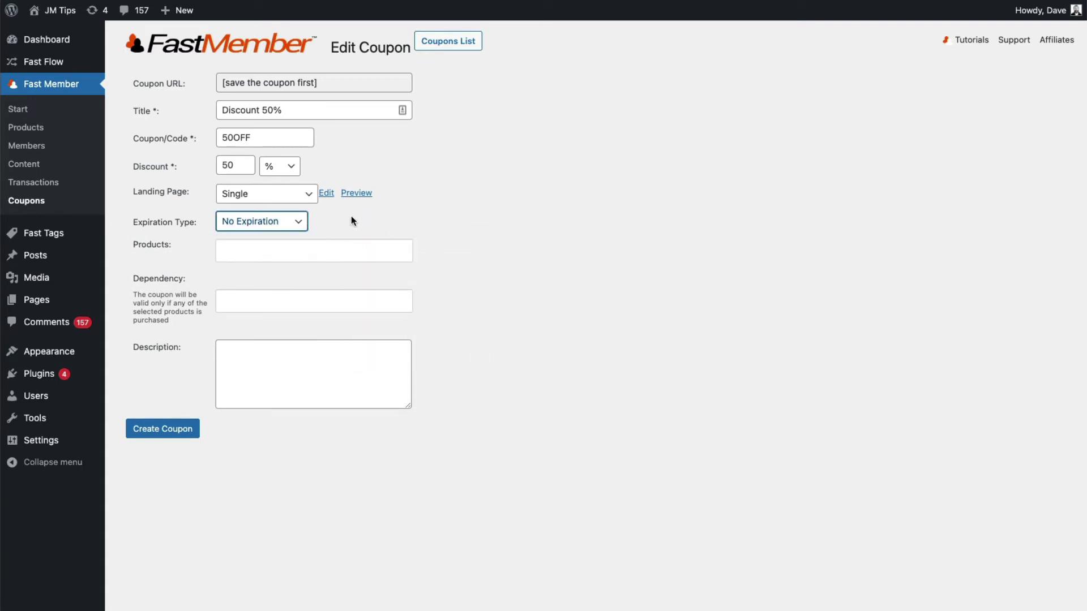
Step: Set the coupon's expiration type to Number of sales with a limit of 1
left_click(292, 223)
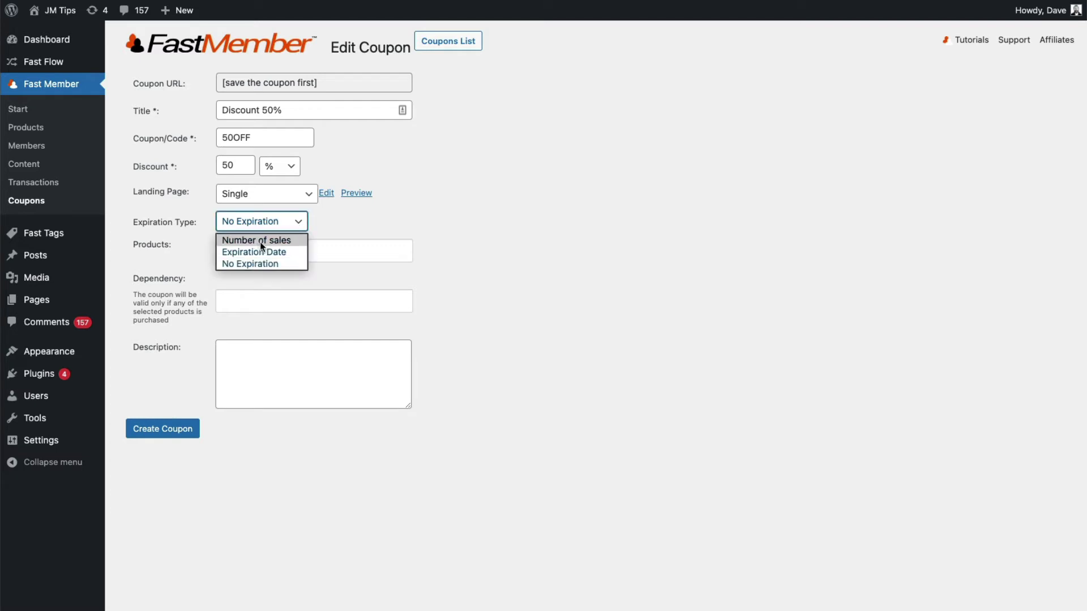
left_click(259, 243)
left_click(334, 219)
type("1")
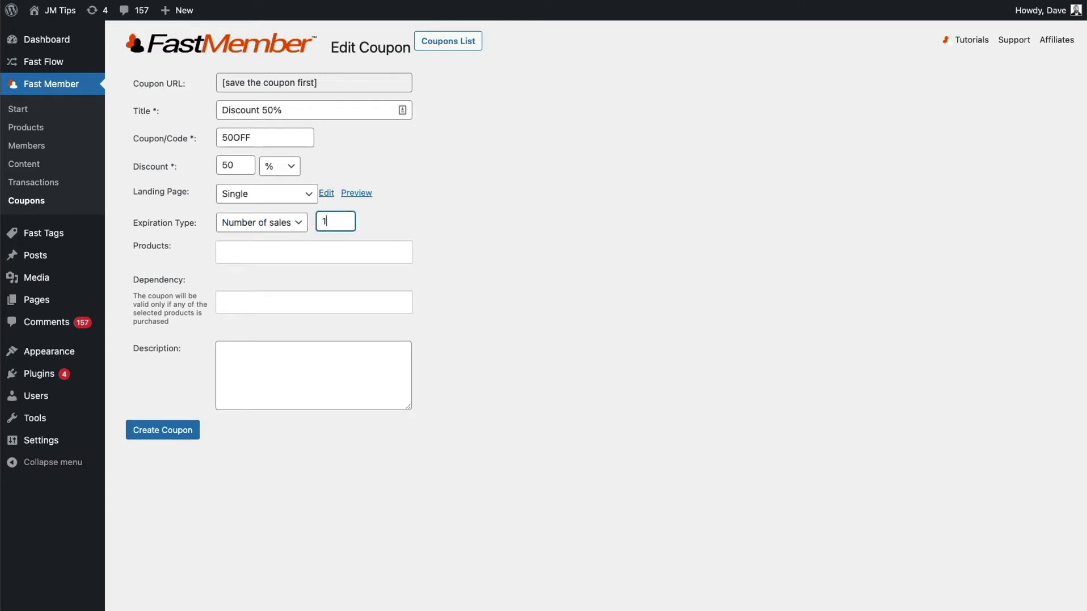
left_click(398, 237)
Step: Assign the Single product and a Subscription dependency to the coupon, leave the description empty, and create the coupon
left_click(252, 254)
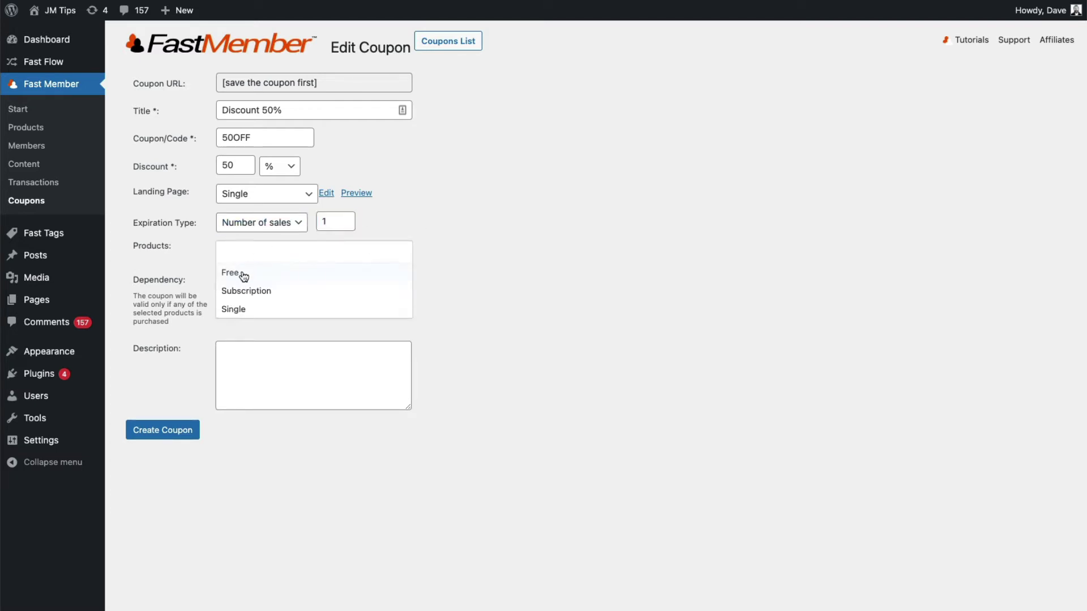
left_click(233, 309)
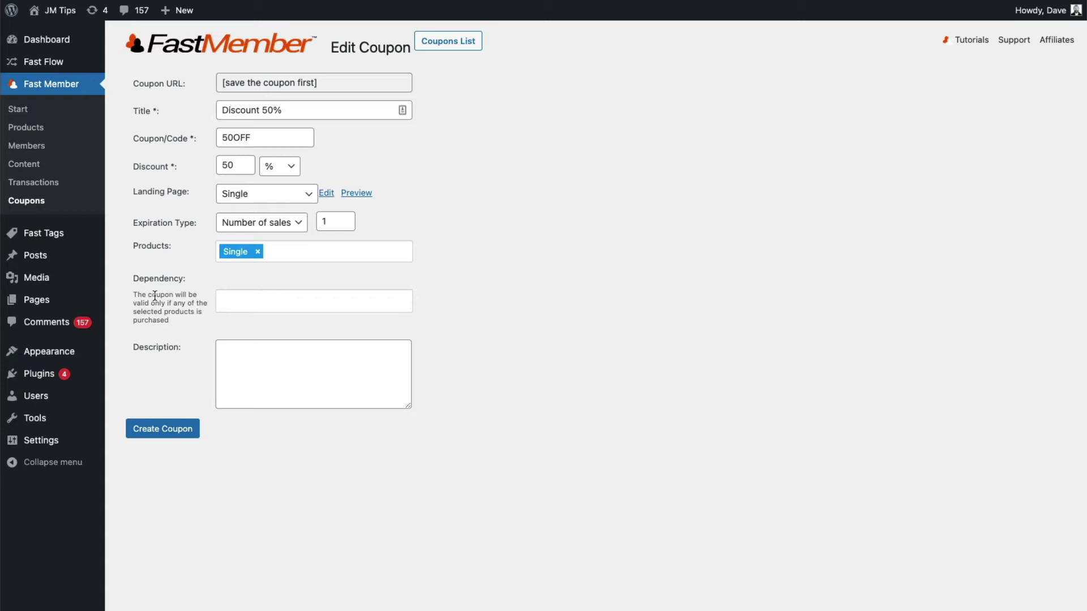
left_click(251, 300)
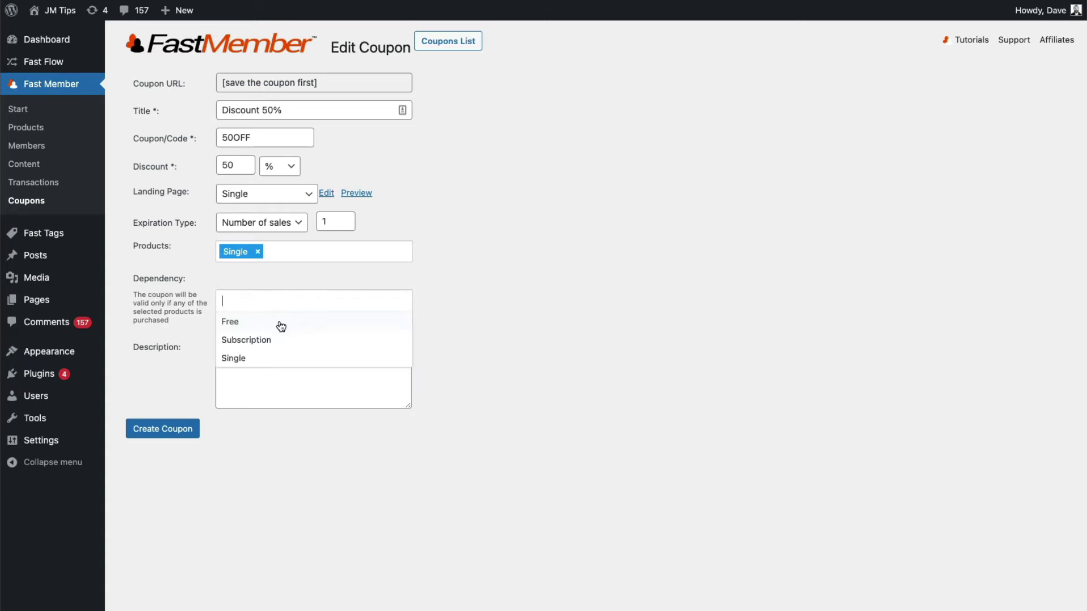
left_click(247, 338)
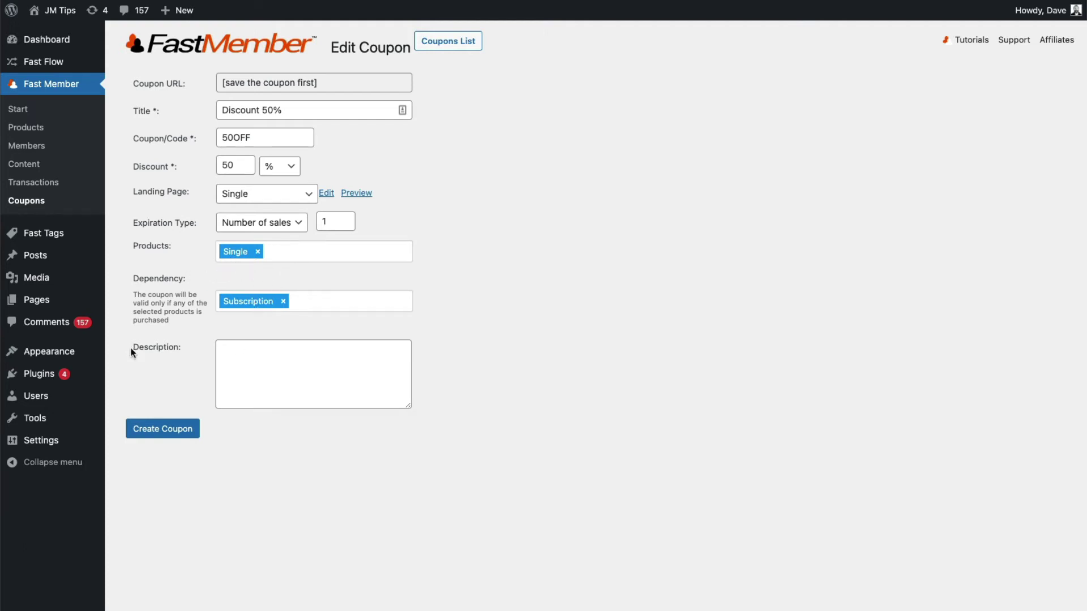
left_click(250, 358)
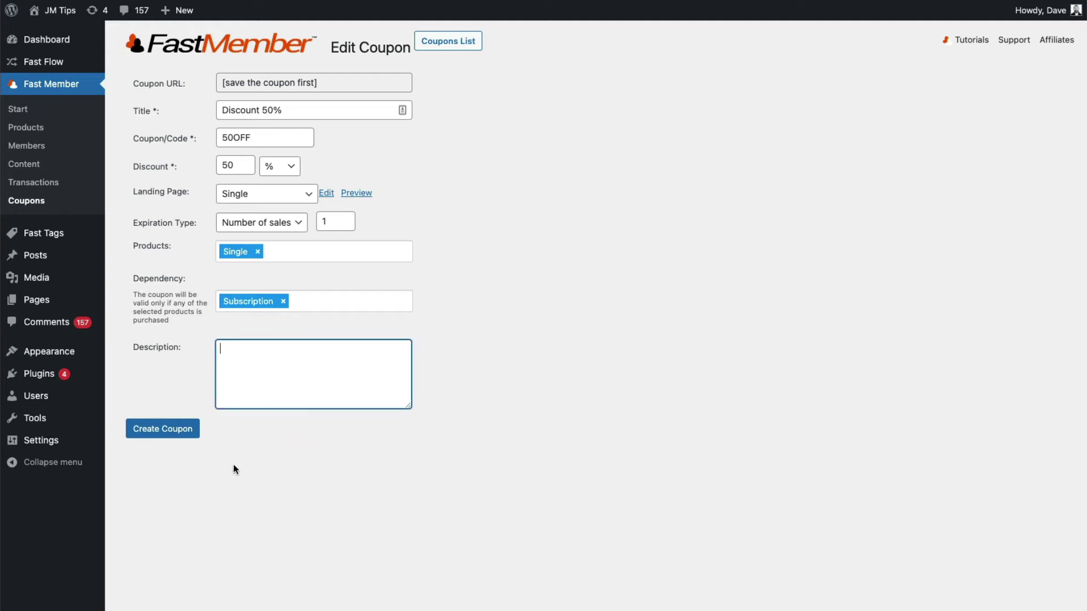
left_click(163, 428)
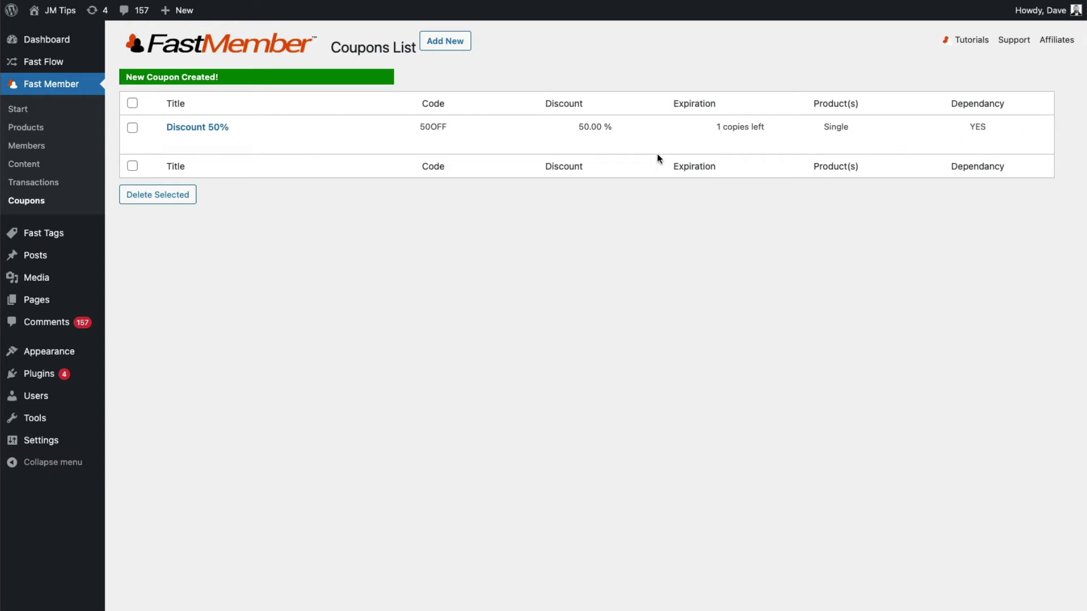
Step: Remove the Subscription dependency from the Discount 50% coupon, select its coupon URL, and update the coupon
left_click(173, 142)
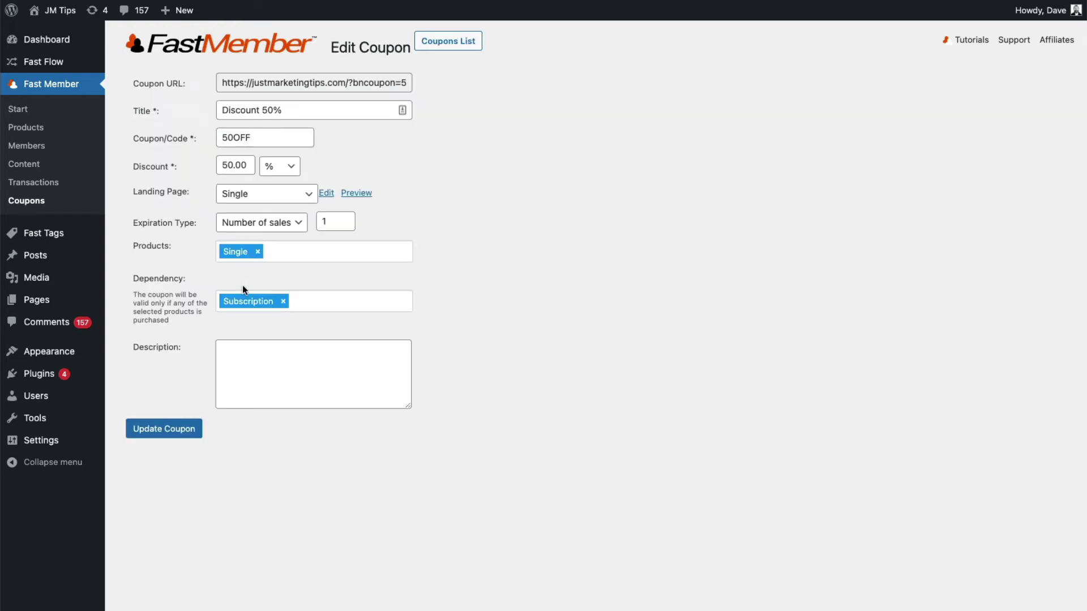
left_click(280, 301)
left_click(490, 224)
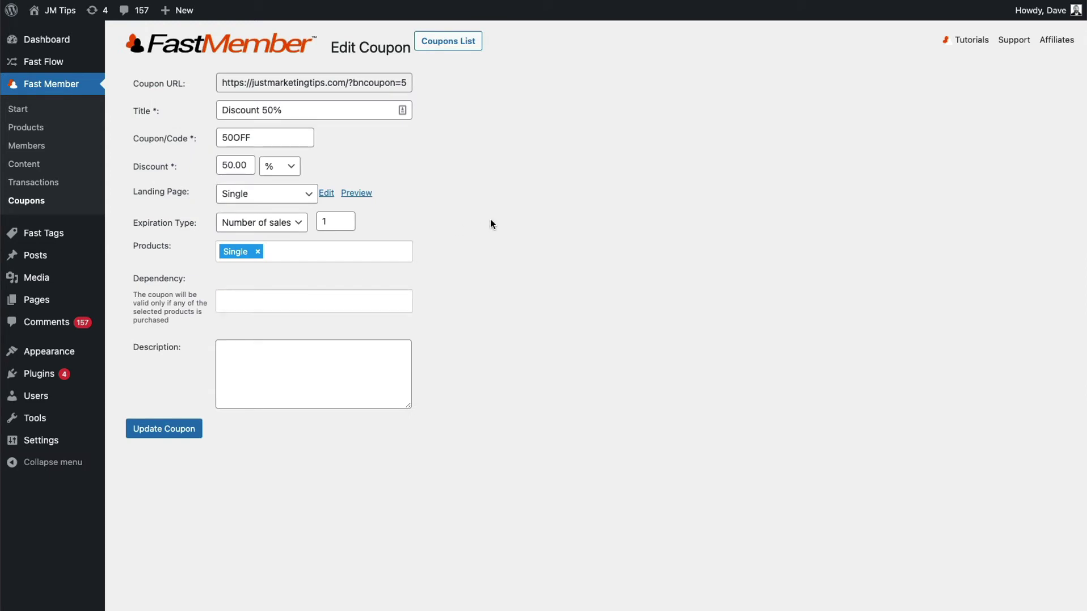
left_click(275, 82)
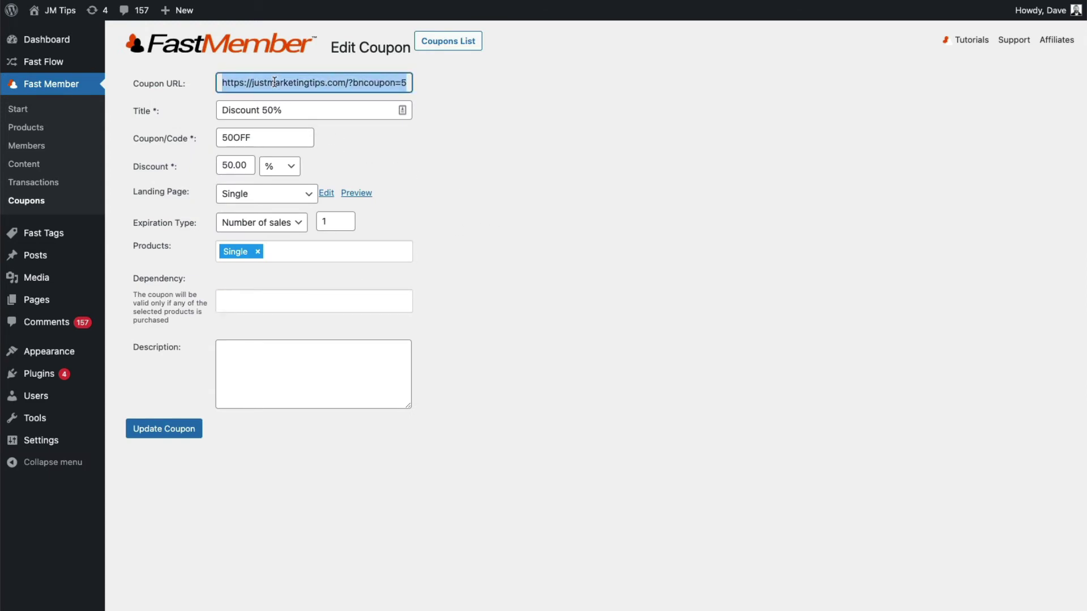
left_click(162, 433)
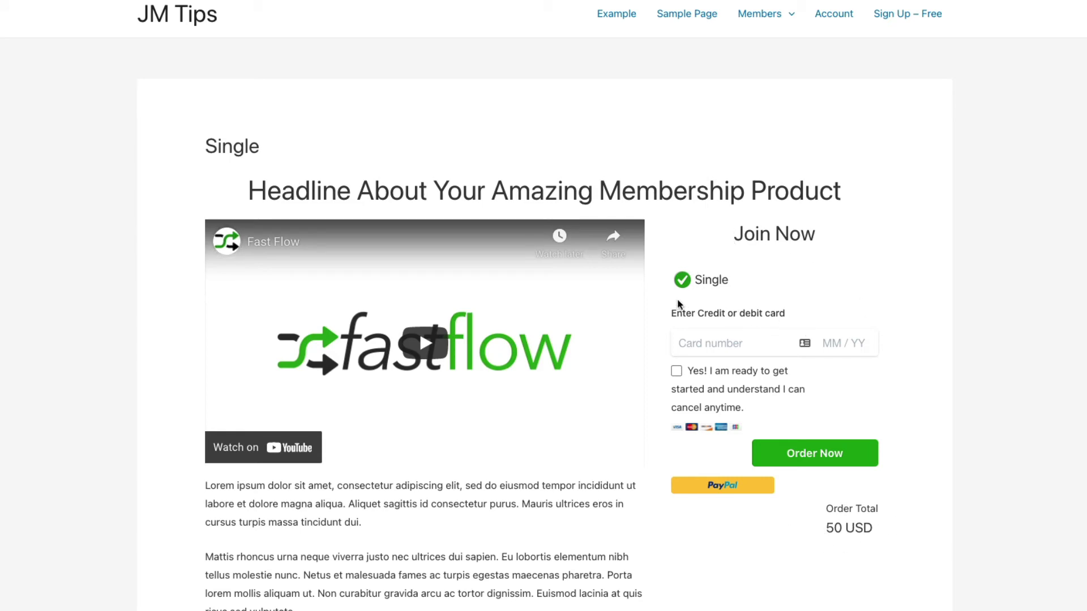
Step: Reopen the Discount 50% coupon, open its Single landing page for editing, and advance the order form to the payment step
left_click(144, 121)
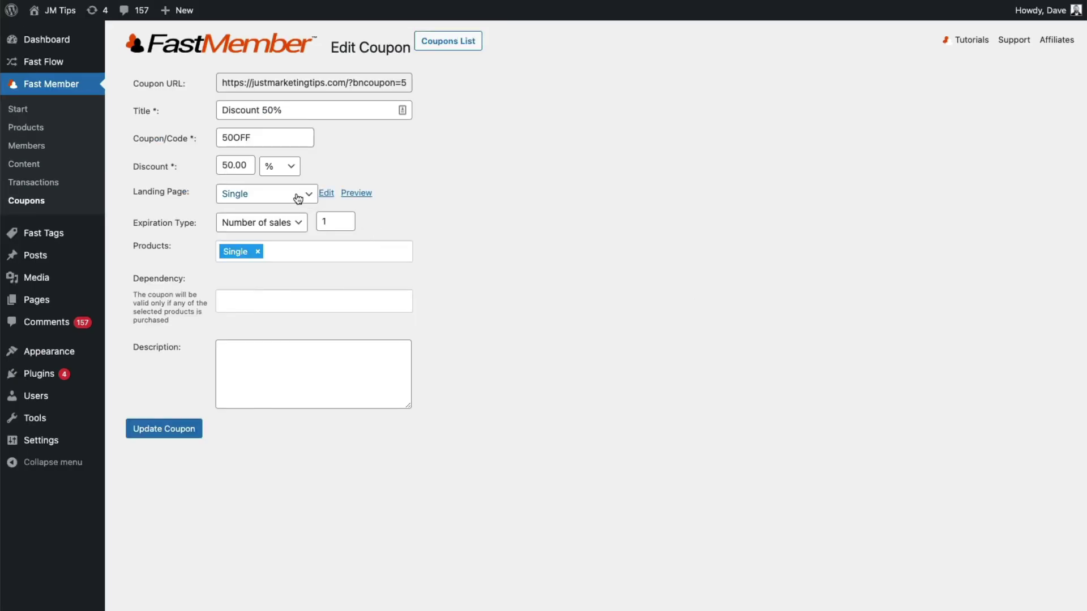
left_click(326, 193)
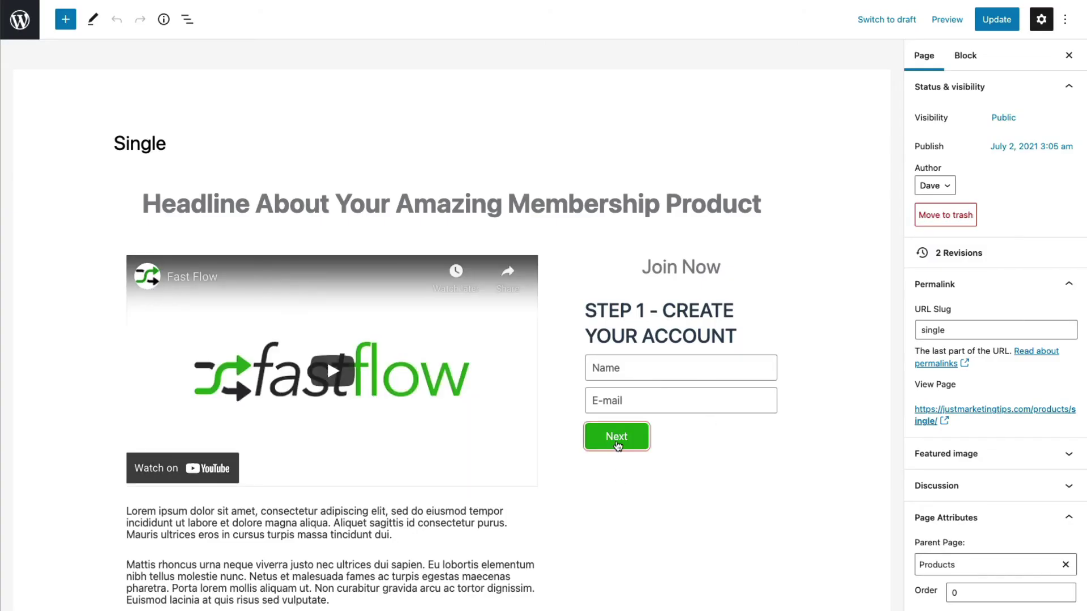
left_click(616, 439)
scroll(673, 446, "down", 2)
Step: Insert a Coupons block beneath the PayPal button in the Join Now column and update the page
left_click(777, 432)
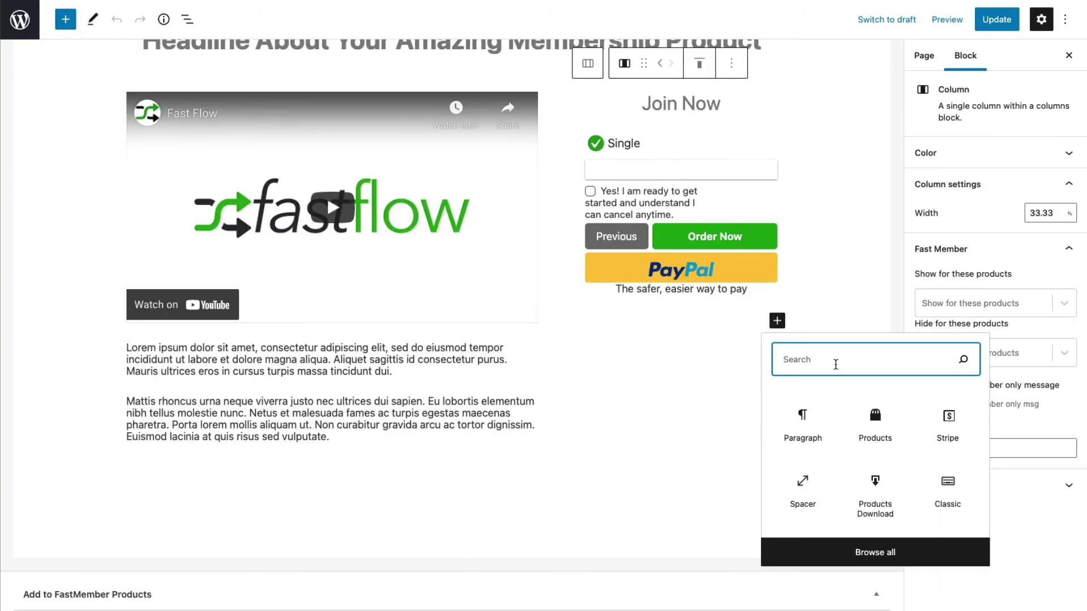
type("co")
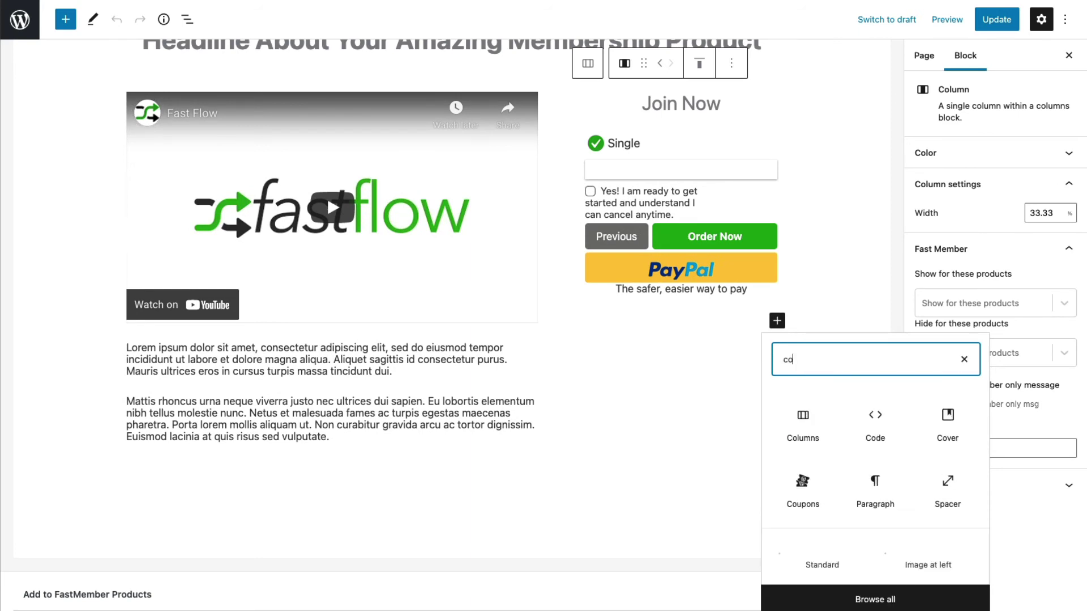
type("up")
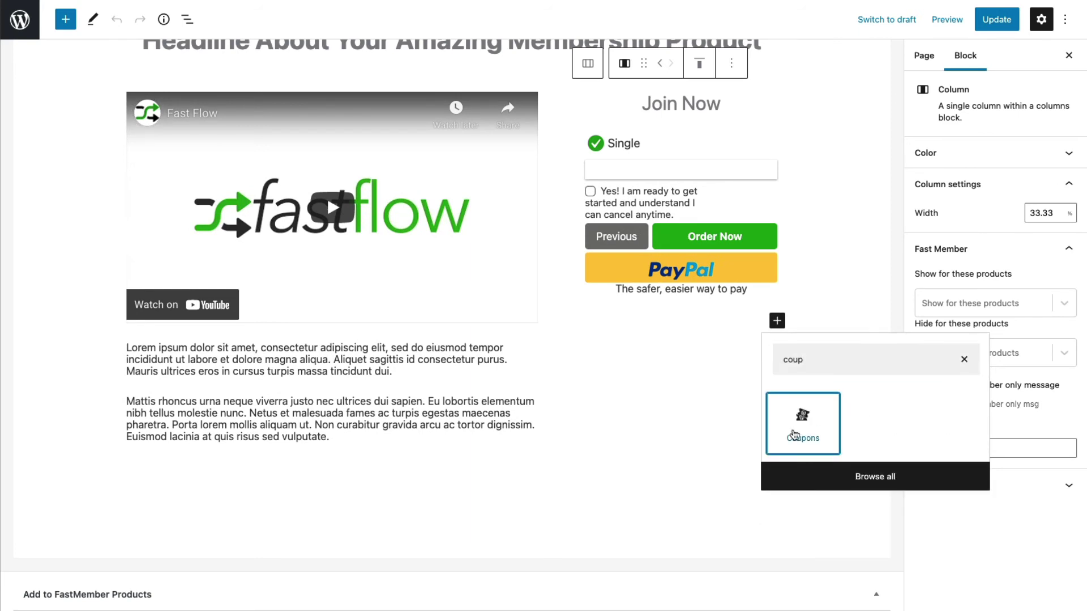
left_click(804, 423)
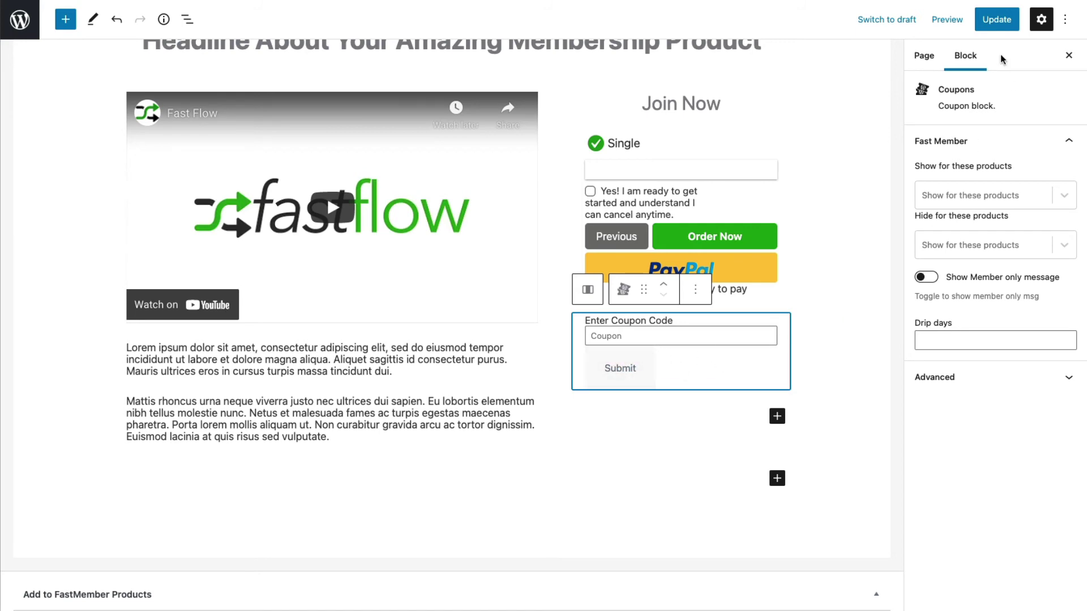
left_click(996, 20)
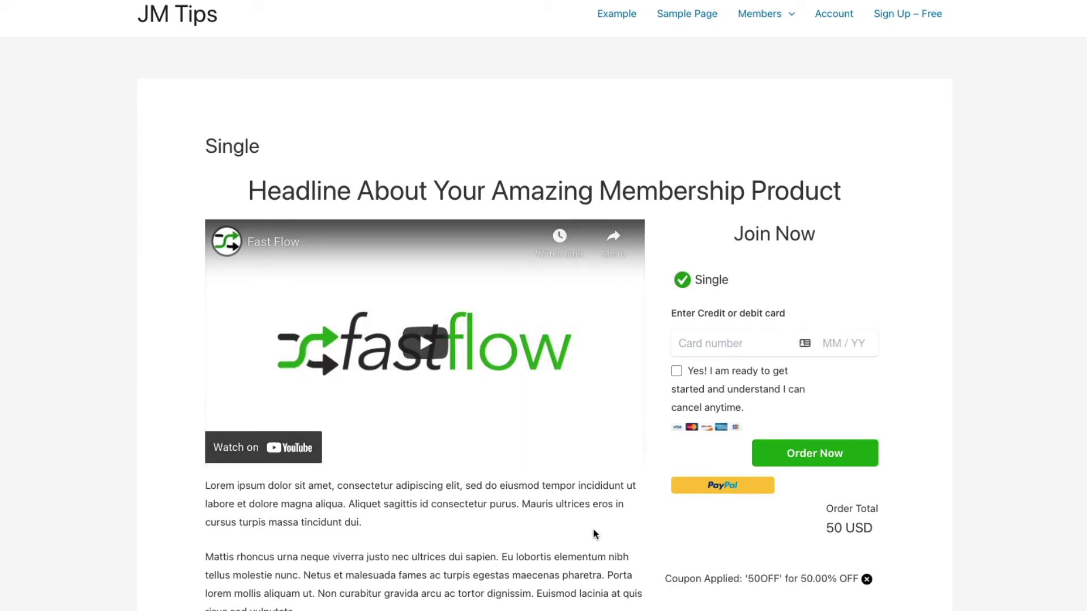
Step: Remove the applied coupon from the Single order form and reapply the discount with the coupon code 50OFF
scroll(795, 577, "down", 1)
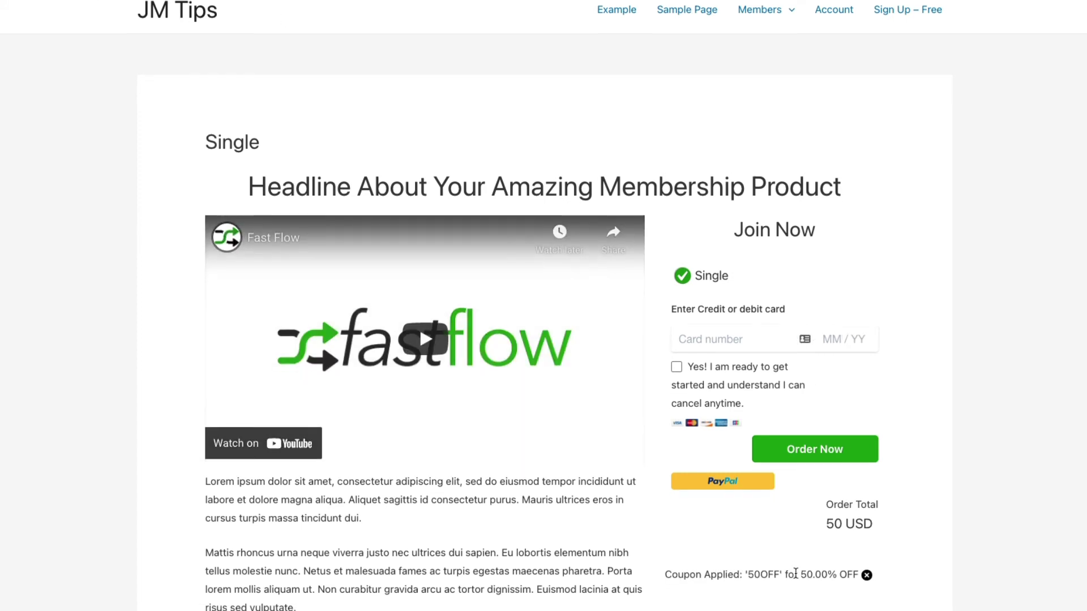
left_click(866, 507)
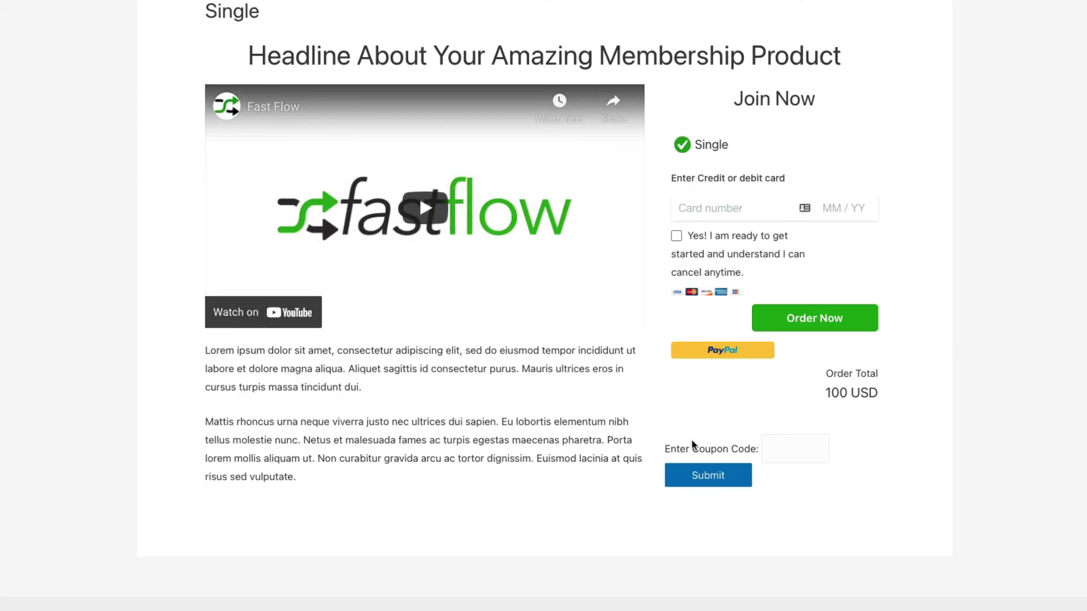
left_click(793, 452)
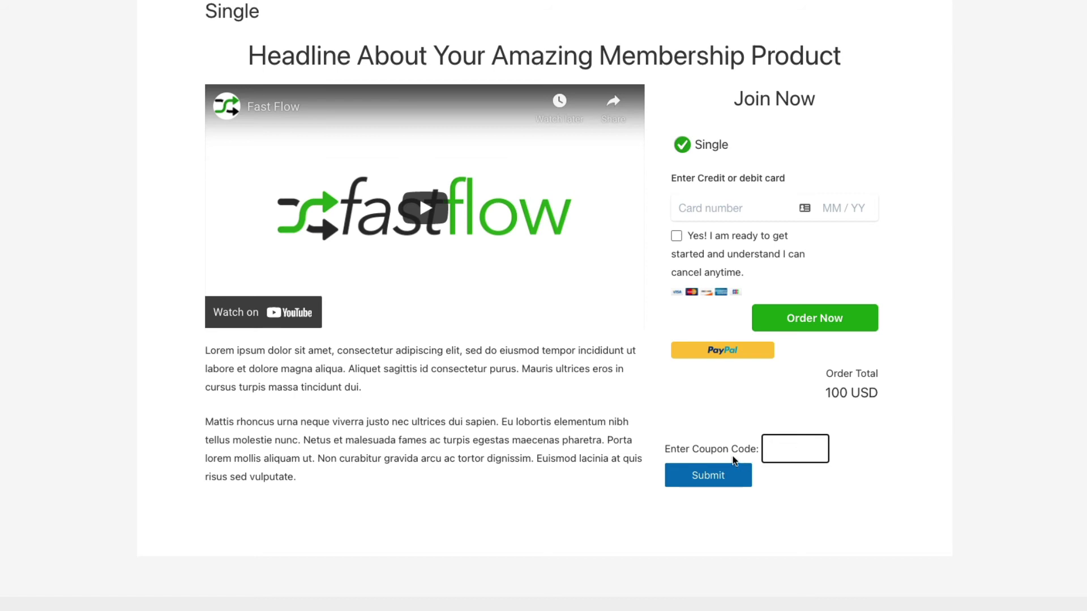
type("50OFF")
key("Return")
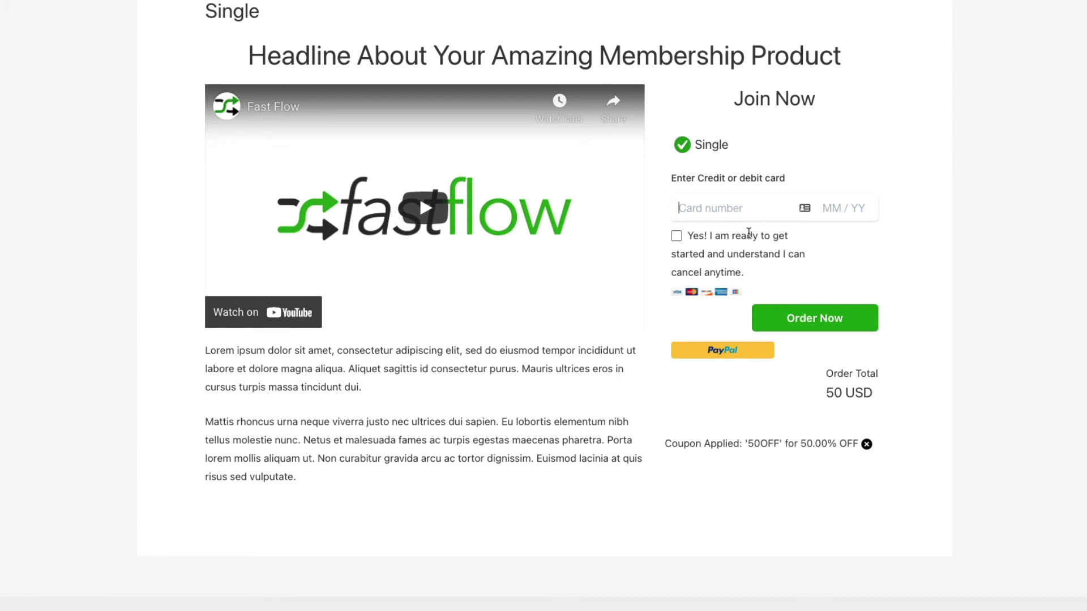
Step: Enter the card number, expiry date, security code and ZIP, accept the ready-to-start agreement, place the order, and review the FastMember transactions
left_click(736, 208)
type("4242424242424242022222222")
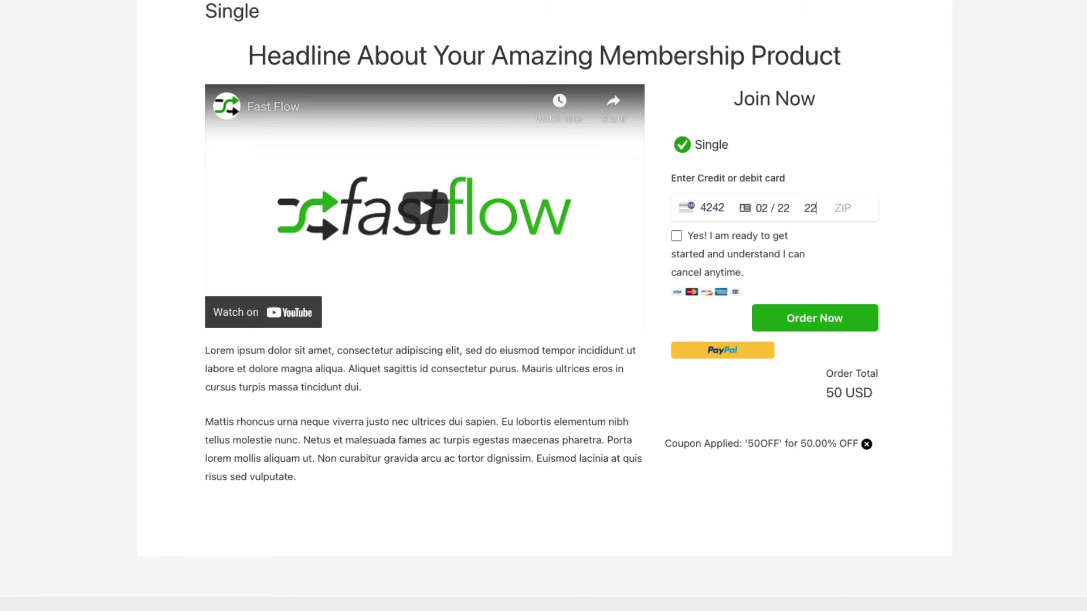
type("22222")
left_click(728, 240)
left_click(806, 320)
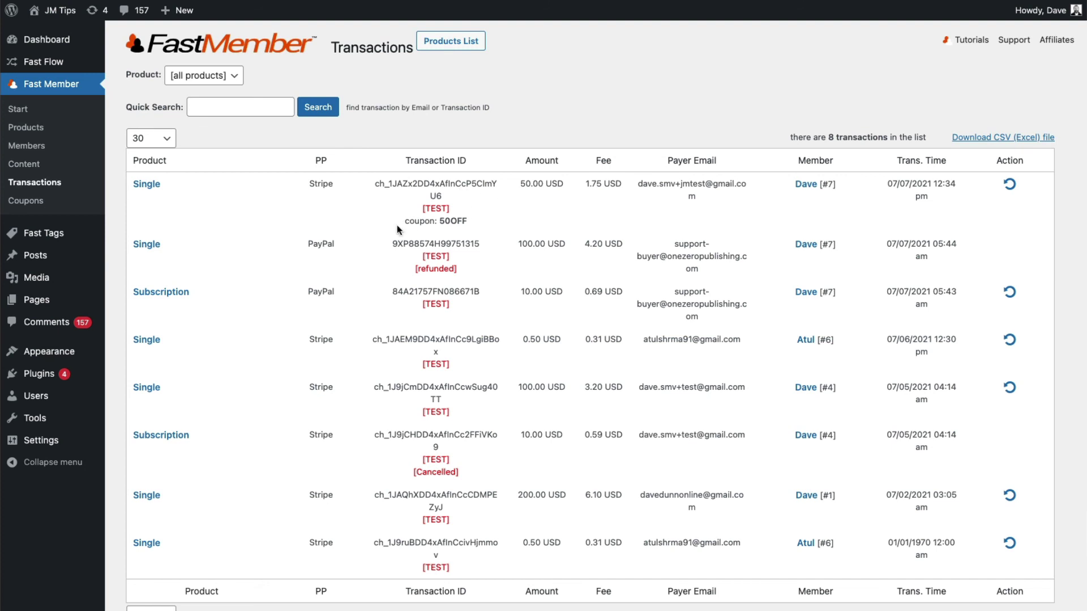
scroll(398, 224, "down", 1)
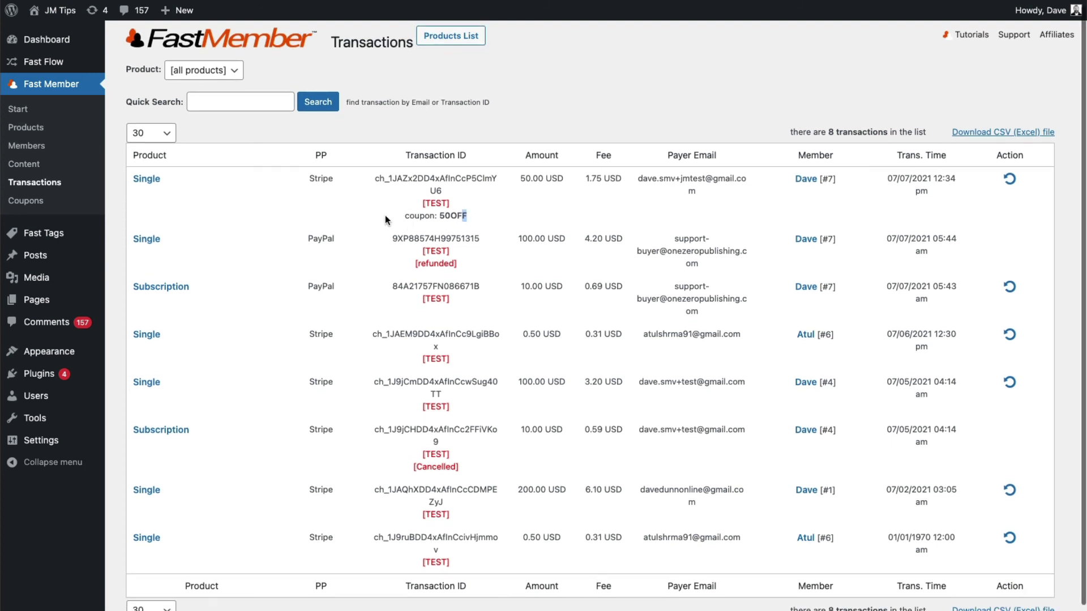